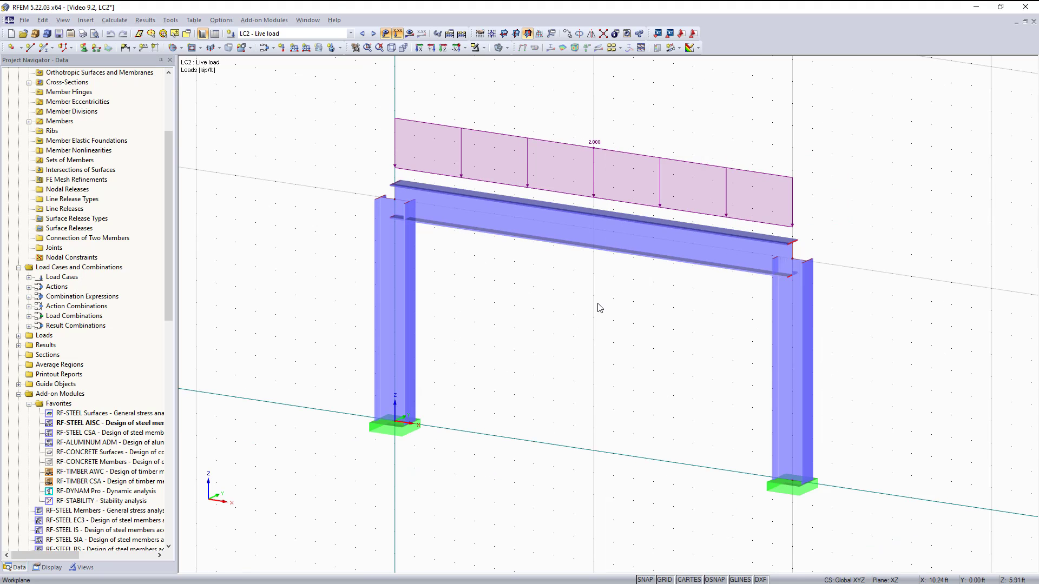
Hide the LC2 - Live load display on the frame model
middle_click_drag(620, 319, 558, 316)
scroll(583, 295, "up", 4)
scroll(582, 298, "down", 3)
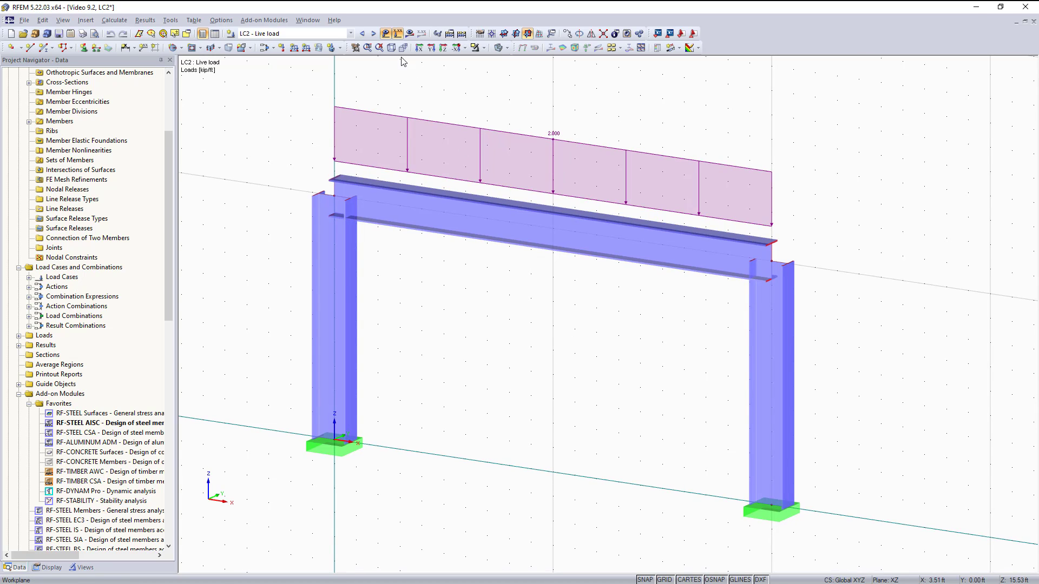
left_click(349, 34)
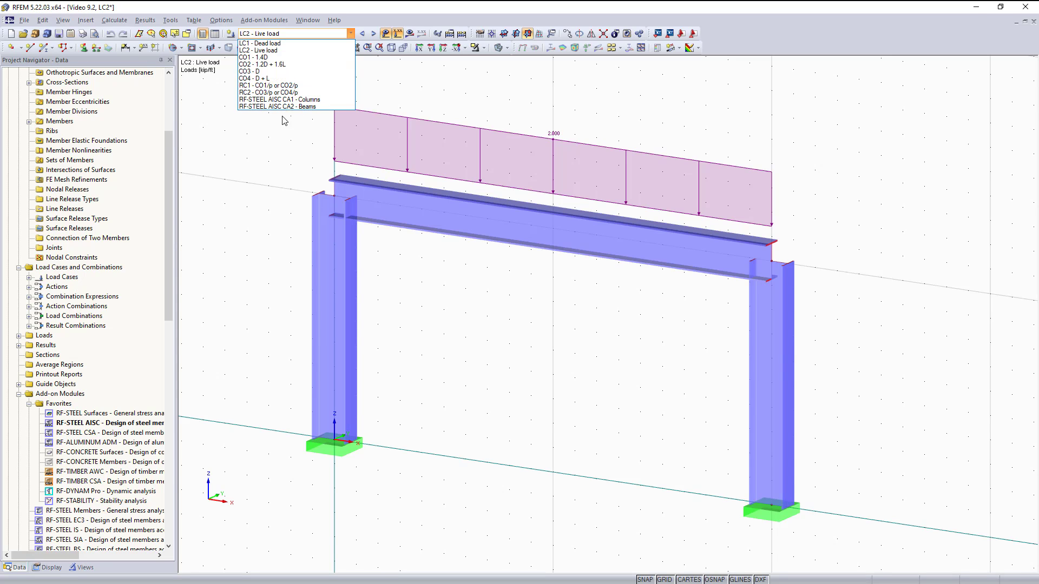
left_click(312, 34)
left_click(388, 33)
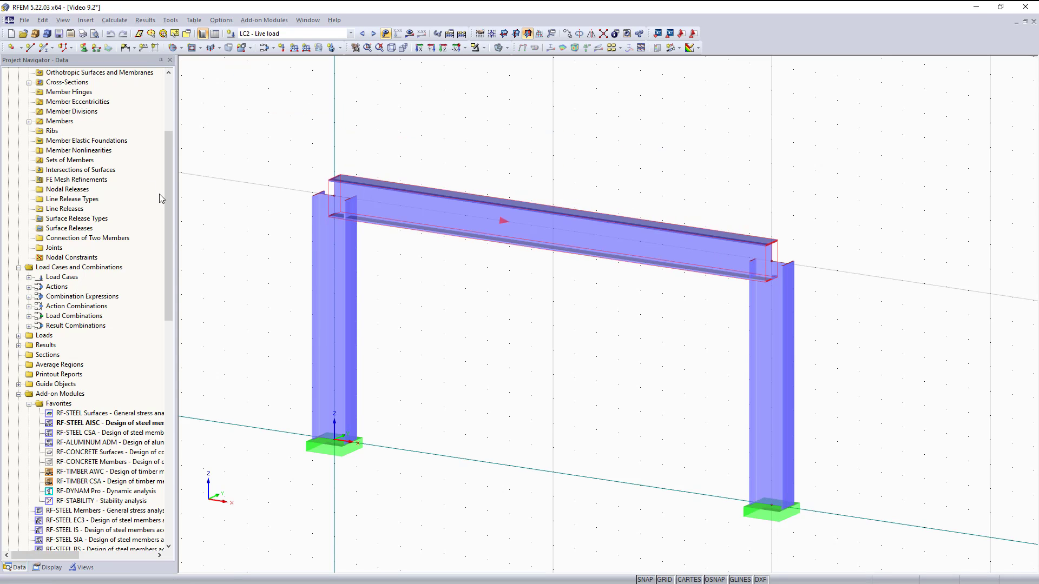
Open the RF-STEEL AISC add-on module for steel member design
scroll(168, 237, "down", 3)
scroll(168, 241, "down", 2)
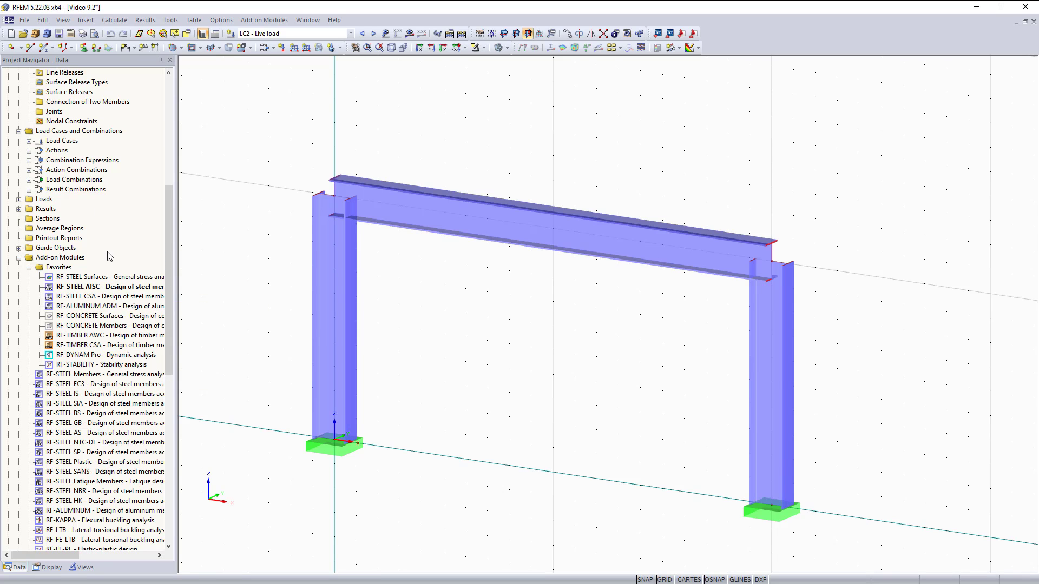
double_click(109, 289)
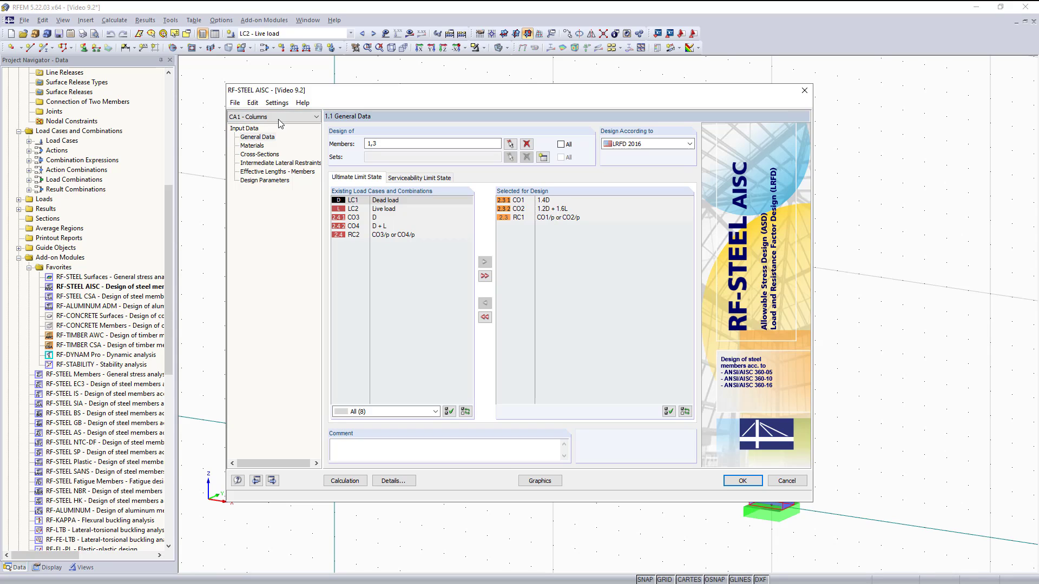
Review the CA1 - Columns input from materials through design parameters, and run the design calculation
left_click(262, 145)
left_click(265, 155)
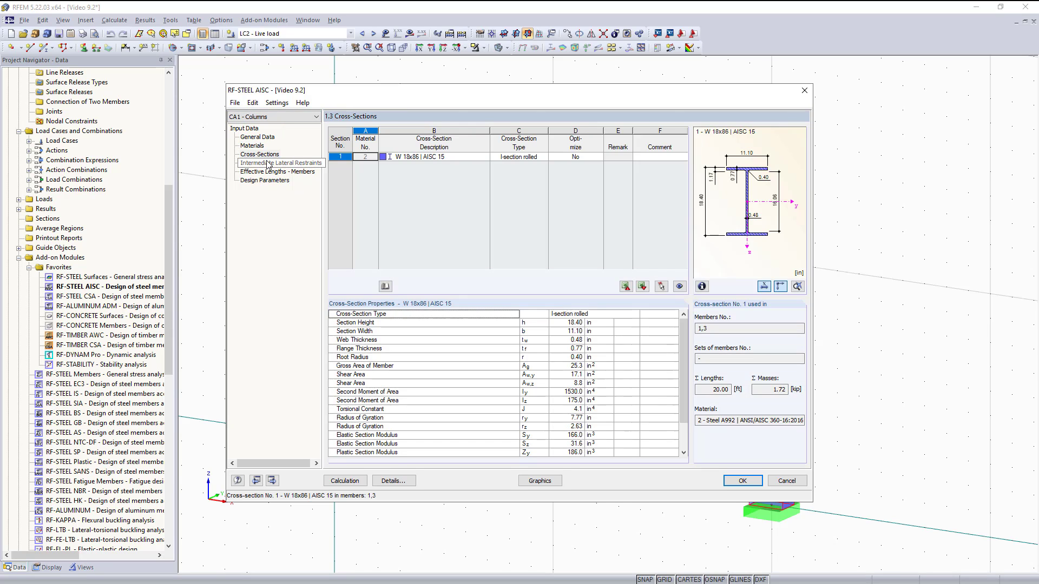
left_click(270, 163)
left_click(270, 171)
left_click(265, 180)
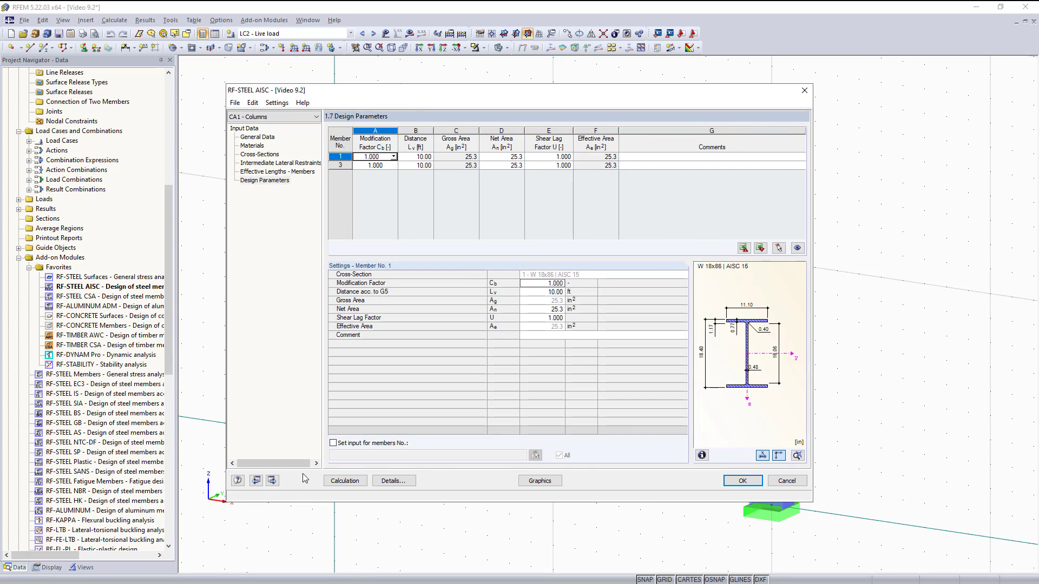
left_click(334, 480)
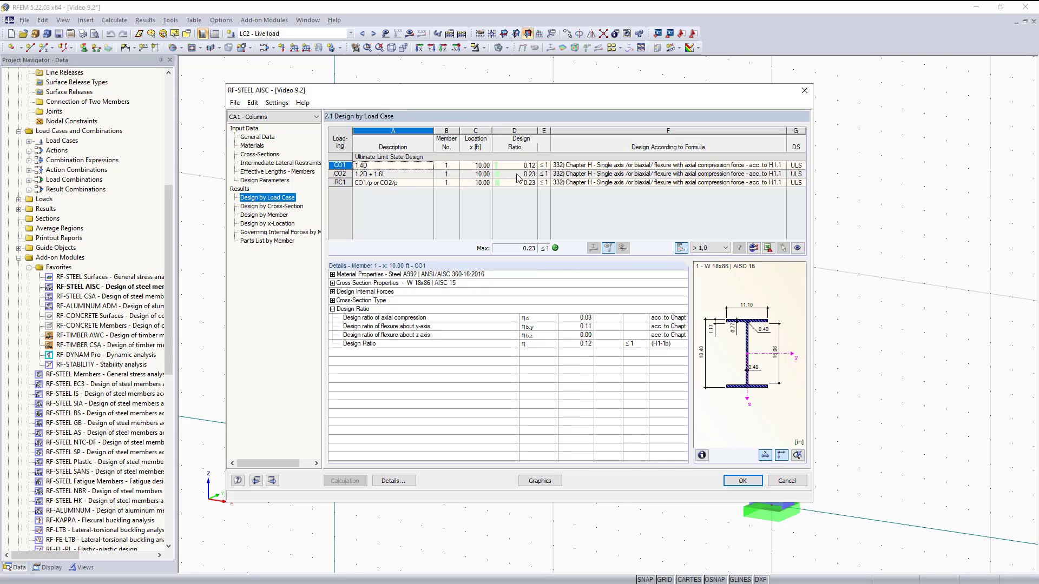
Examine the column design results by x-location, selecting the CO2 flexural buckling check about the z-axis at 4.00 ft
left_click(264, 225)
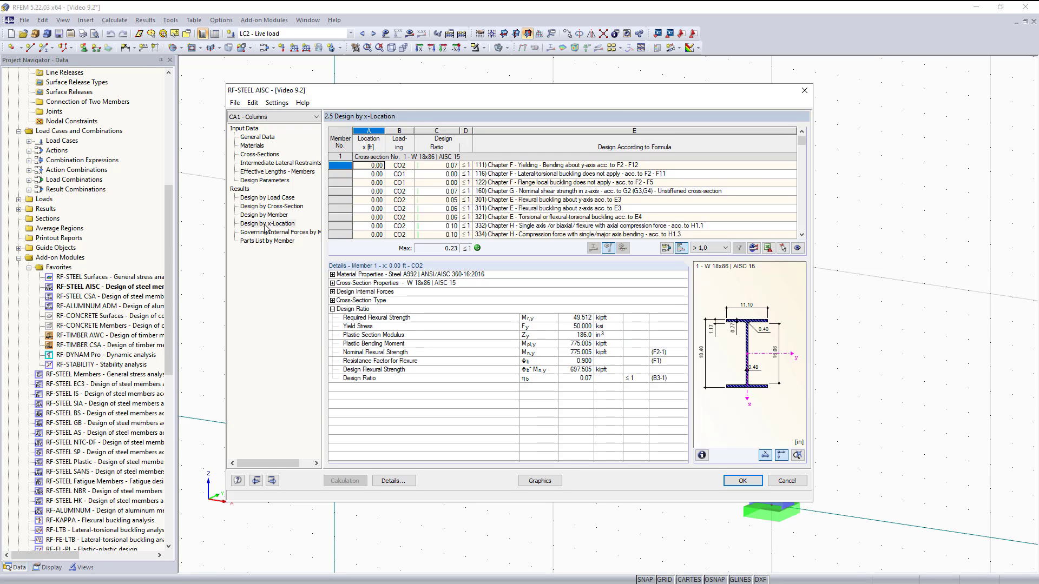
scroll(471, 185, "down", 7)
left_click(469, 183)
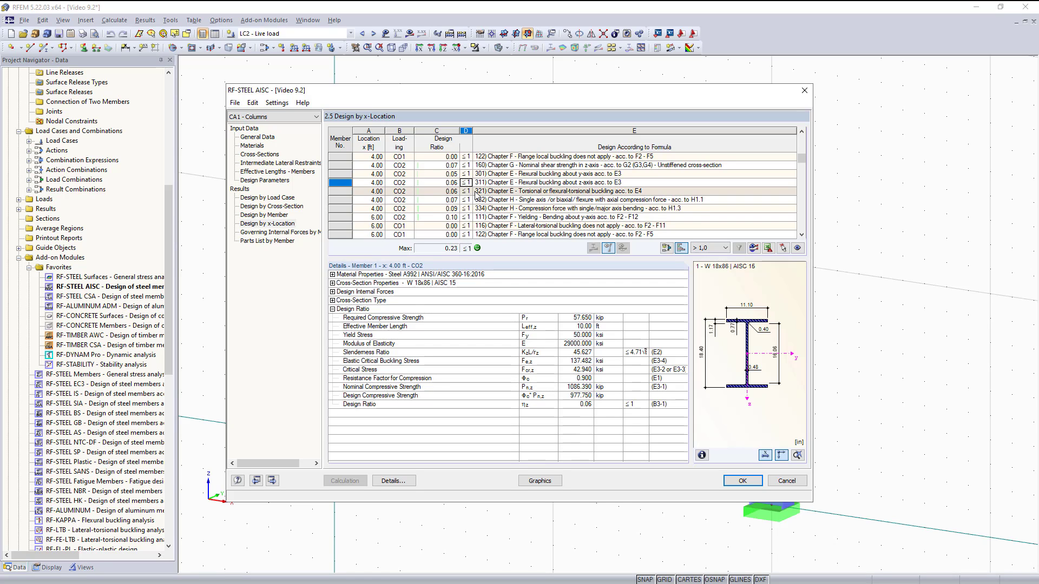
Show the design results by member and uncover the frame to locate the Chapter F checks on member 1
left_click(269, 215)
left_click_drag(511, 97, 534, 432)
left_click(560, 511)
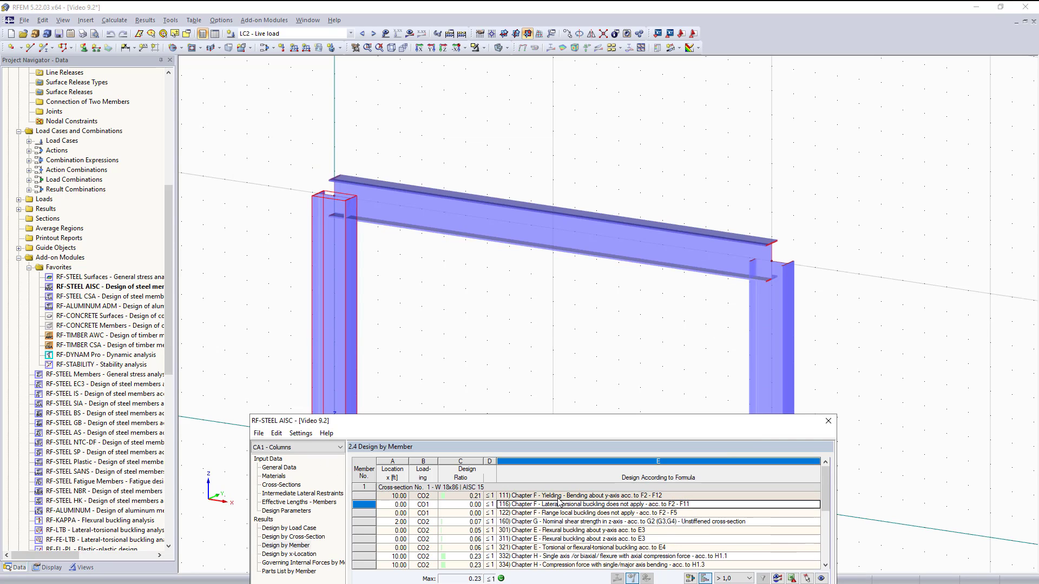
left_click(559, 497)
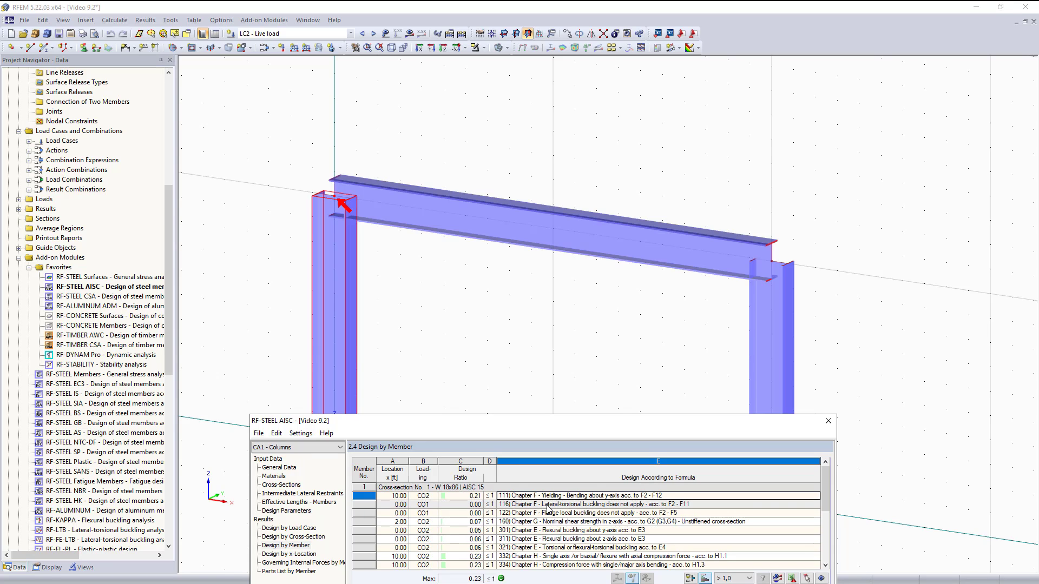
left_click(550, 512)
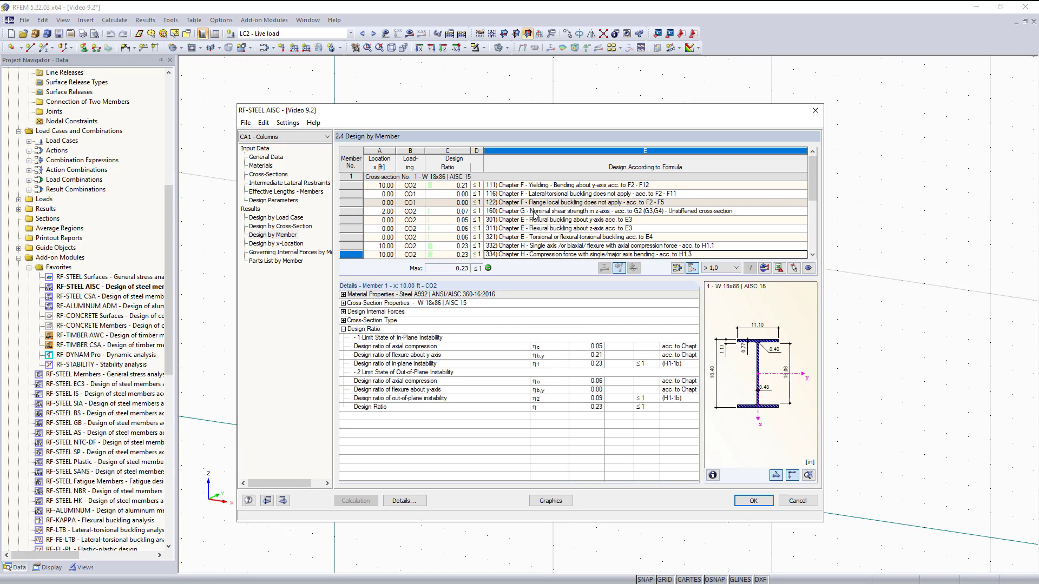
Examine the cross-section type and design ratio details of member 1's Chapter F yielding check
left_click(545, 186)
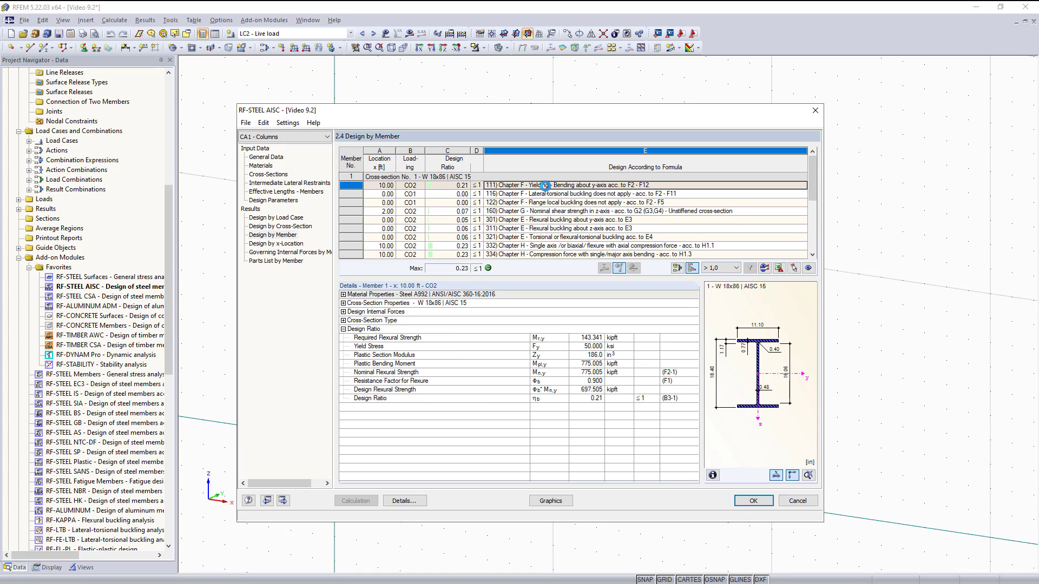
left_click(343, 321)
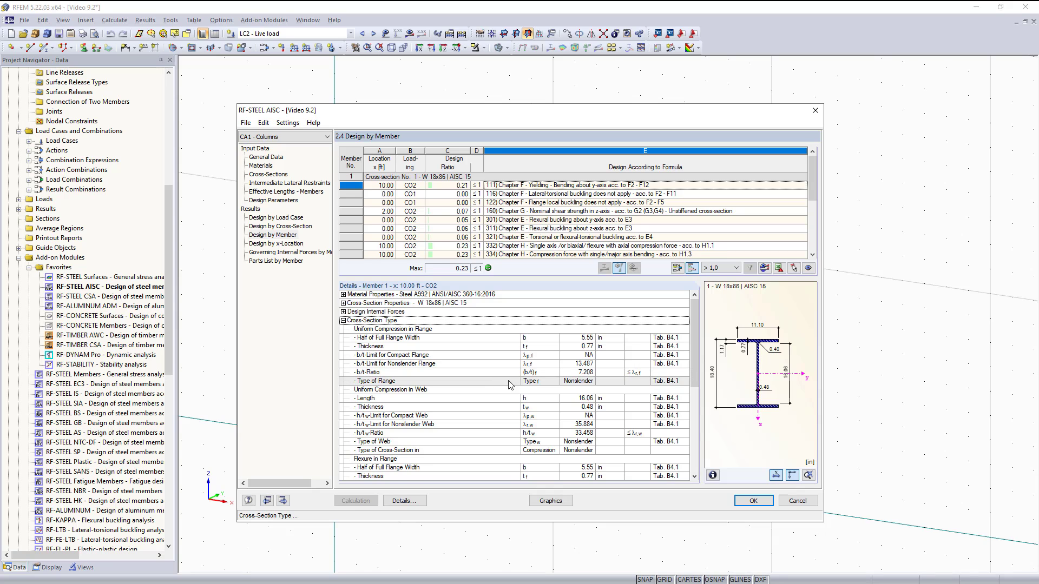
scroll(548, 428, "down", 5)
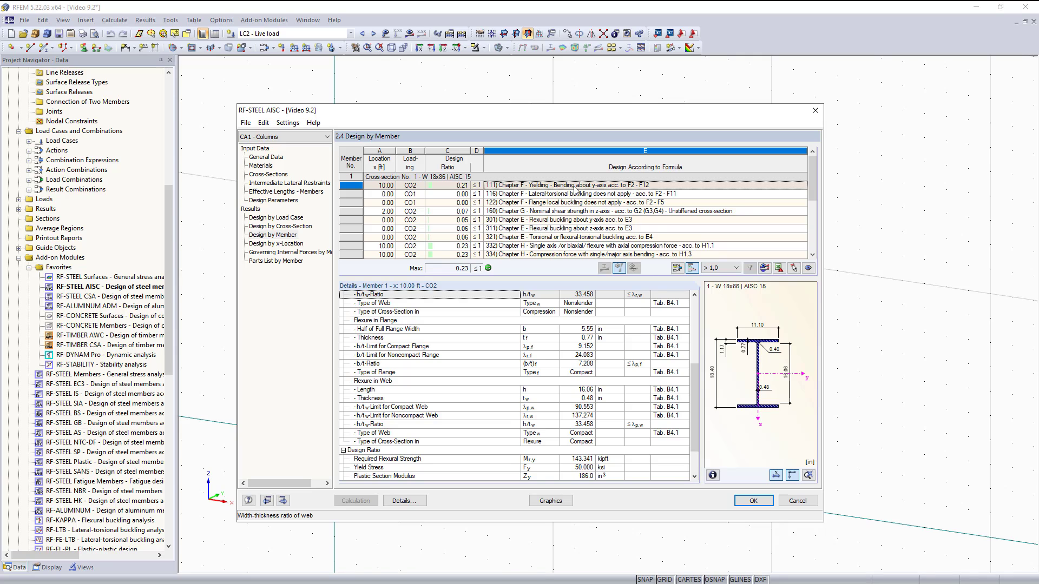
scroll(559, 360, "down", 2)
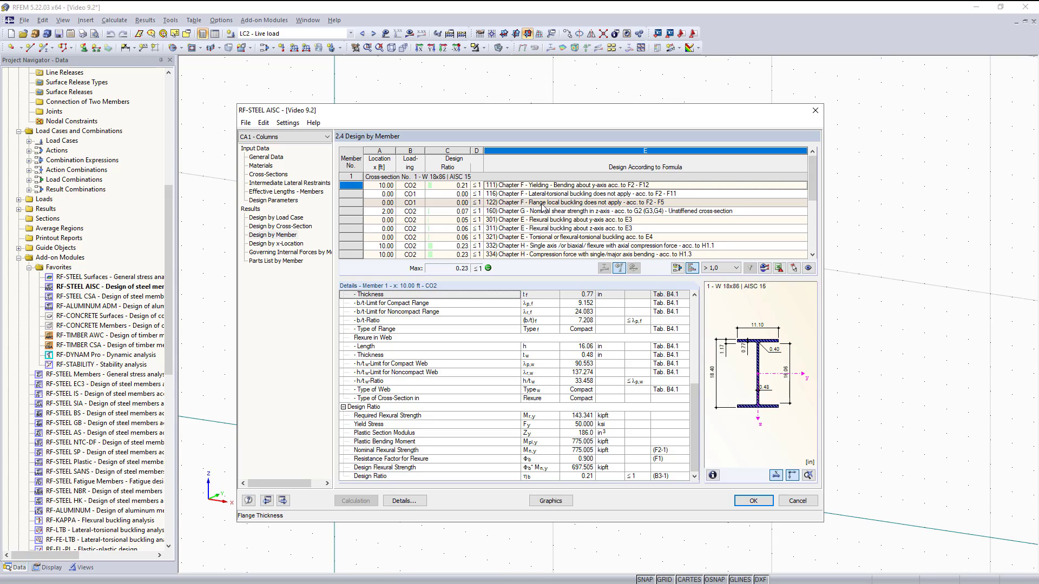
Filter the design-by-member results to Max so only each member's governing design ratio is listed
left_click(727, 272)
left_click(718, 291)
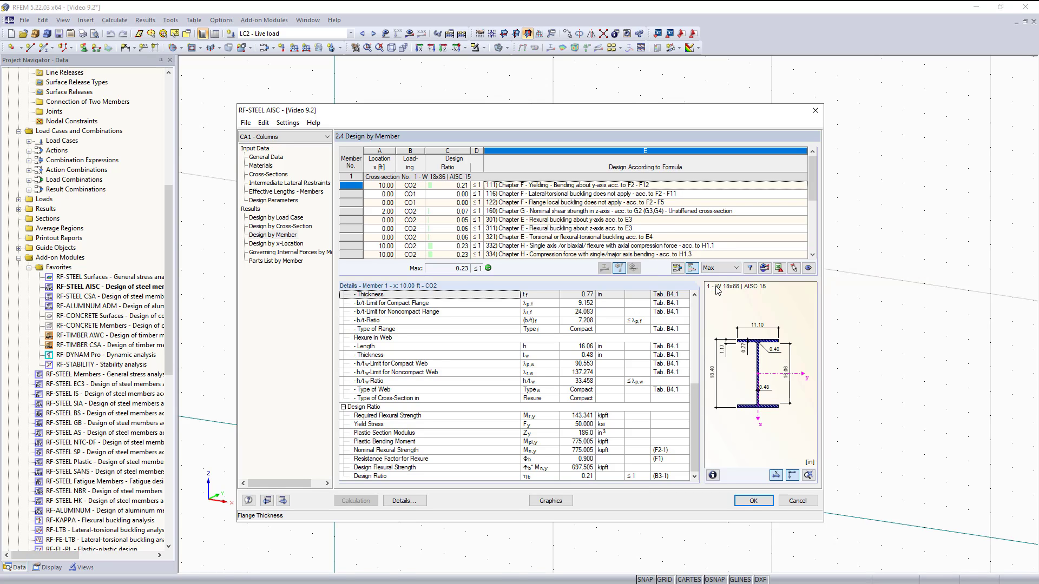
left_click(750, 269)
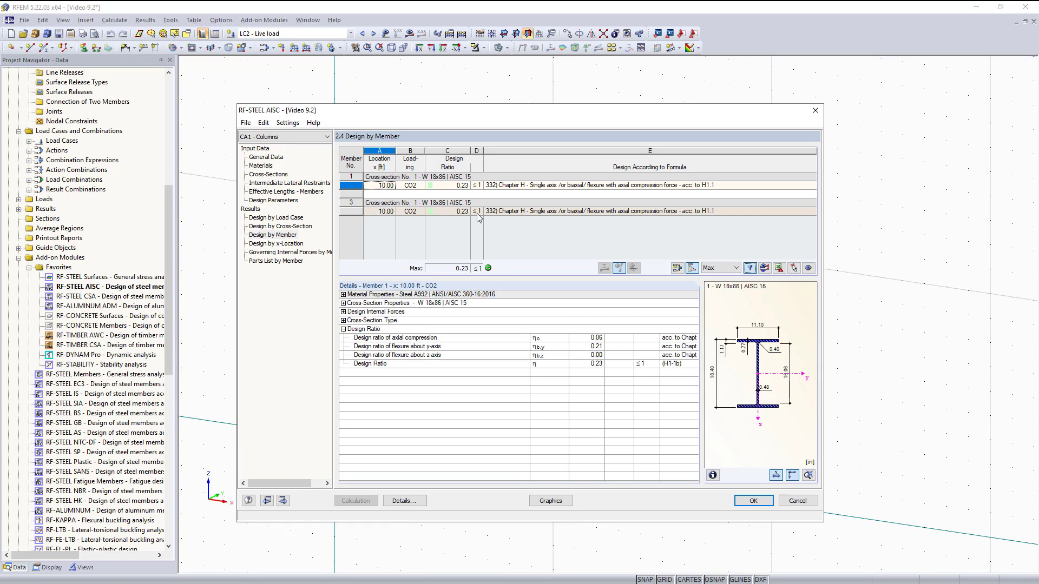
Check the parts list by member and display the CA1 - Columns design ratios graphically on the frame
left_click(284, 261)
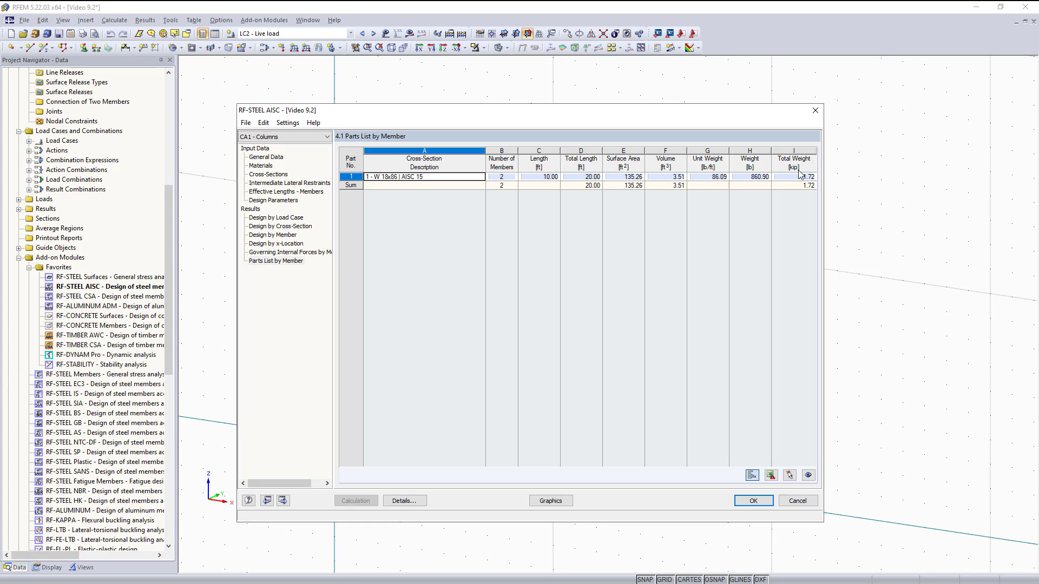
left_click(551, 501)
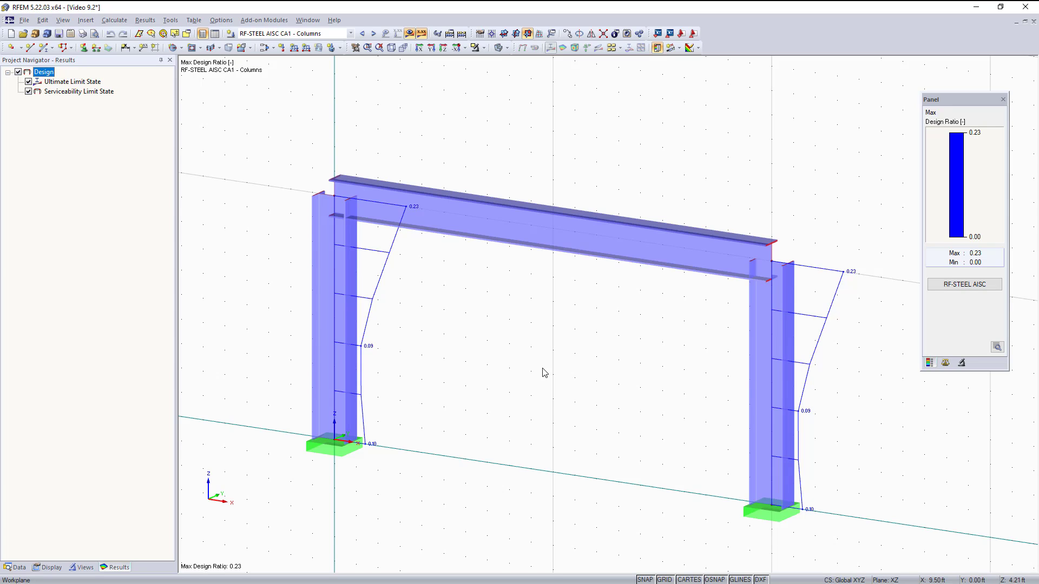
left_click(326, 33)
left_click(326, 33)
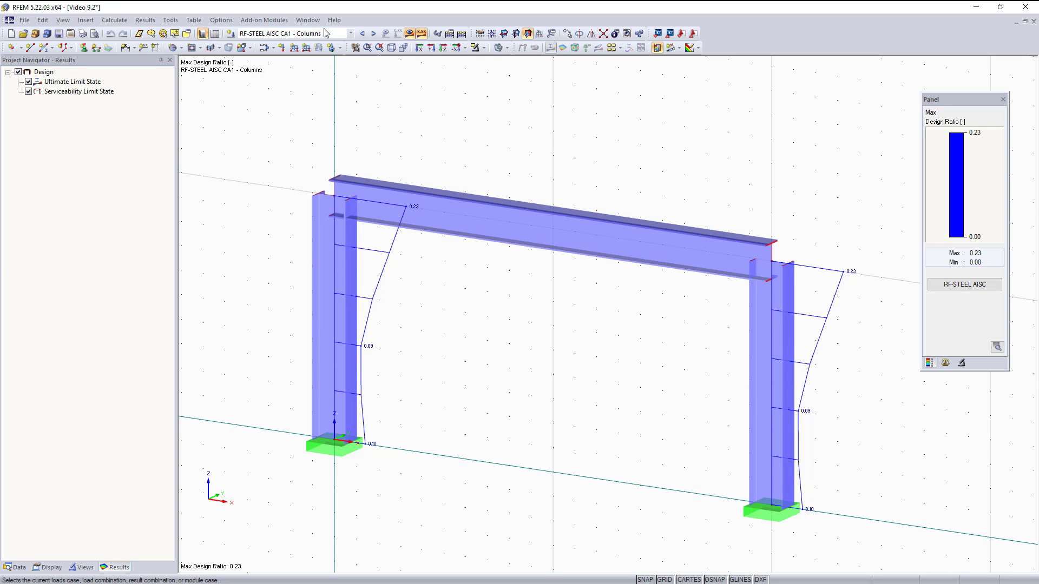
left_click(326, 33)
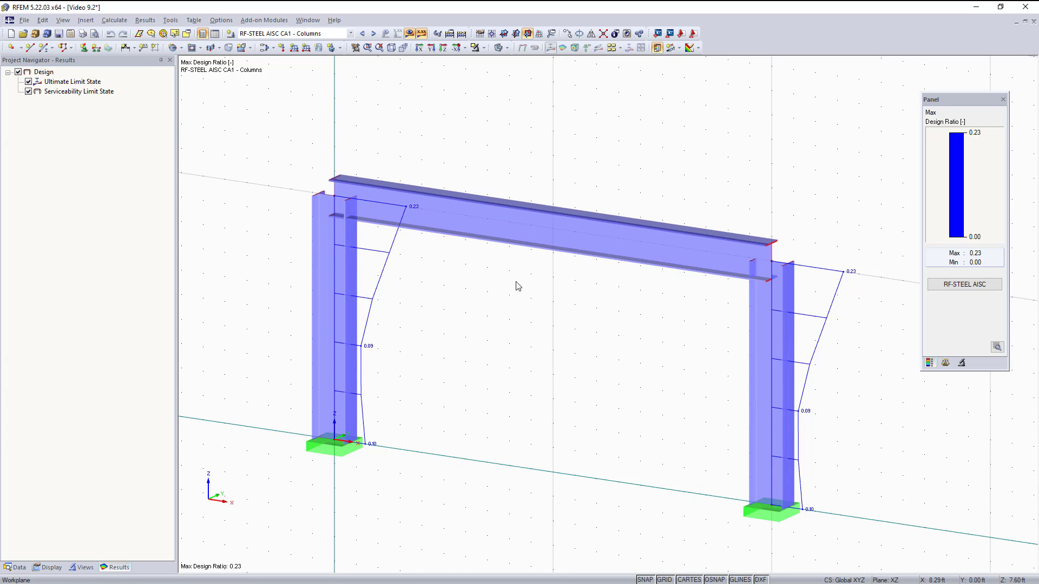
Compare the limit state results on the frame and keep only Ultimate Limit State displayed
left_click(29, 91)
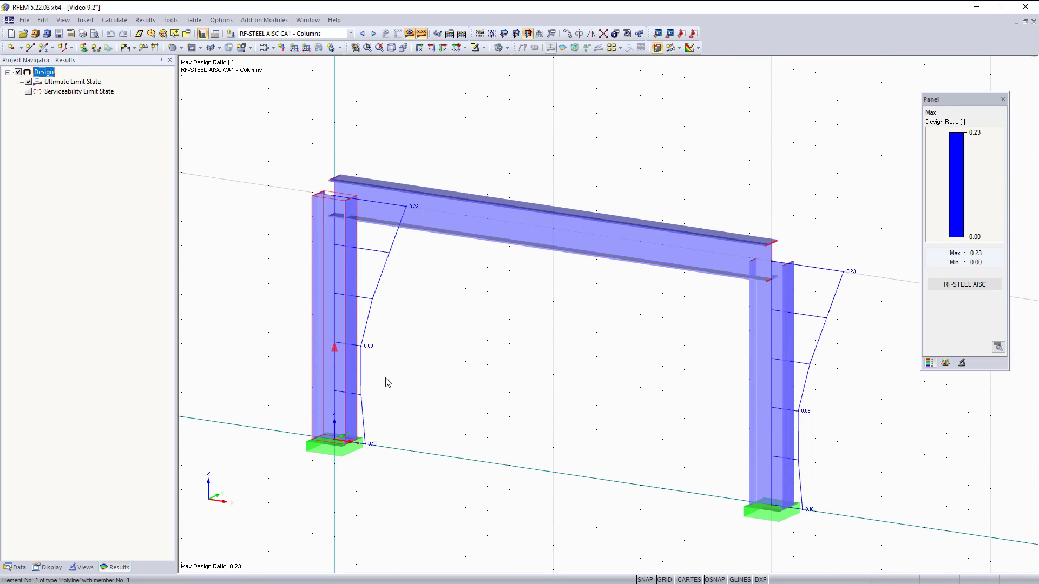
left_click(28, 91)
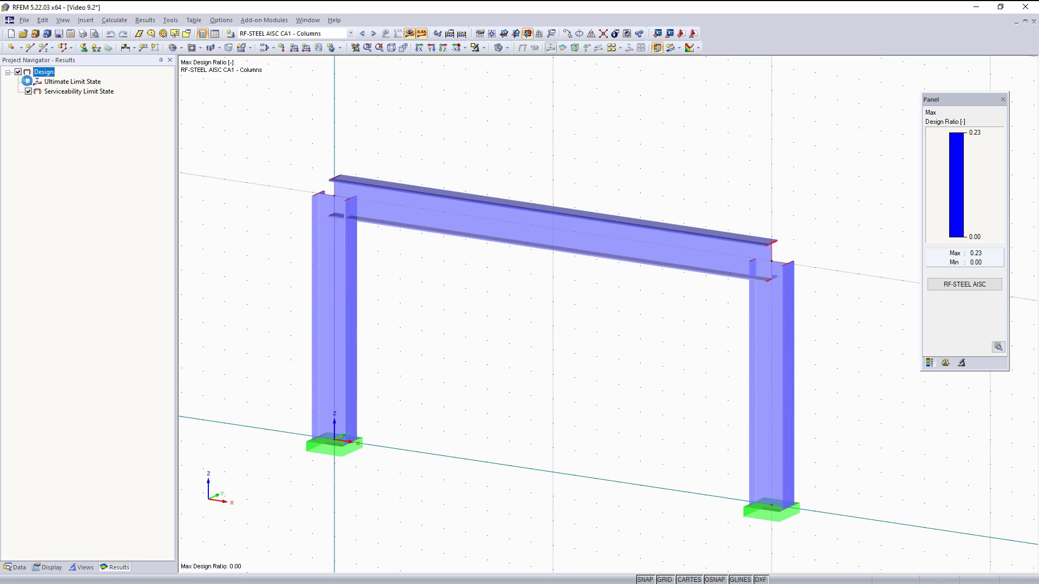
left_click(28, 91)
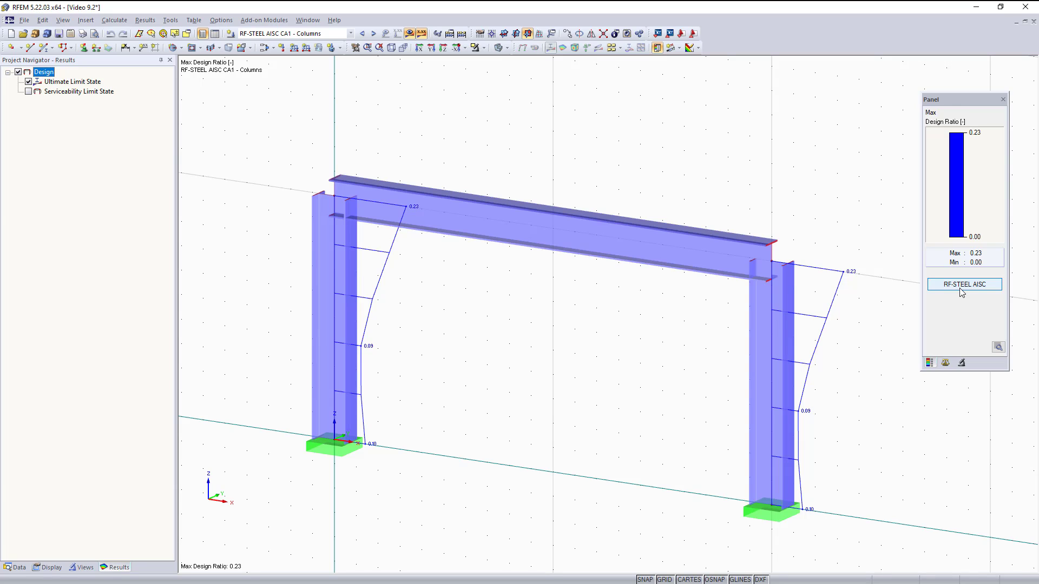
Reopen the RF-STEEL AISC module, view the design by cross-section results, and go to the Cross-Sections input
left_click(961, 292)
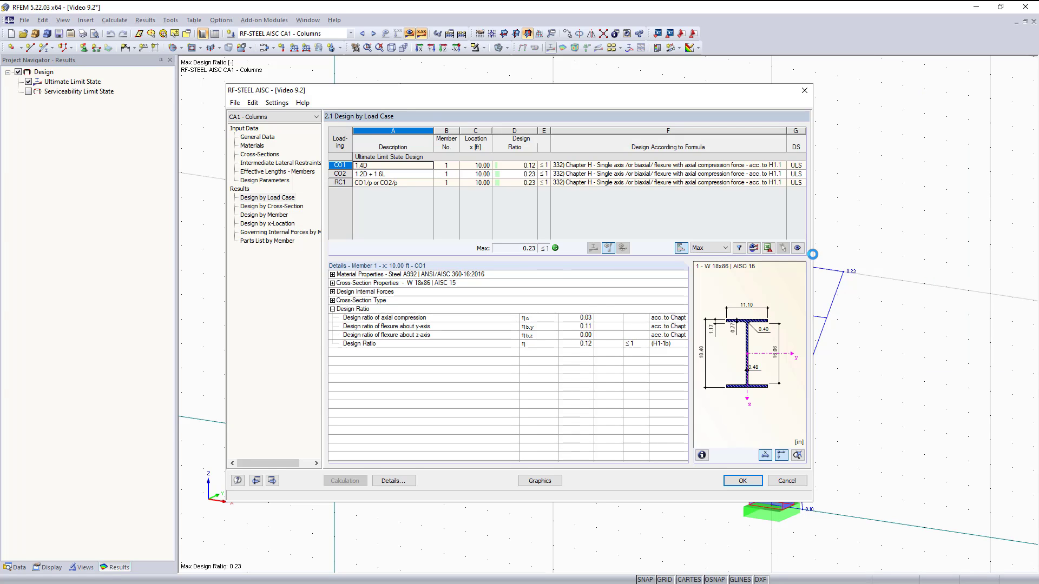
left_click(657, 167)
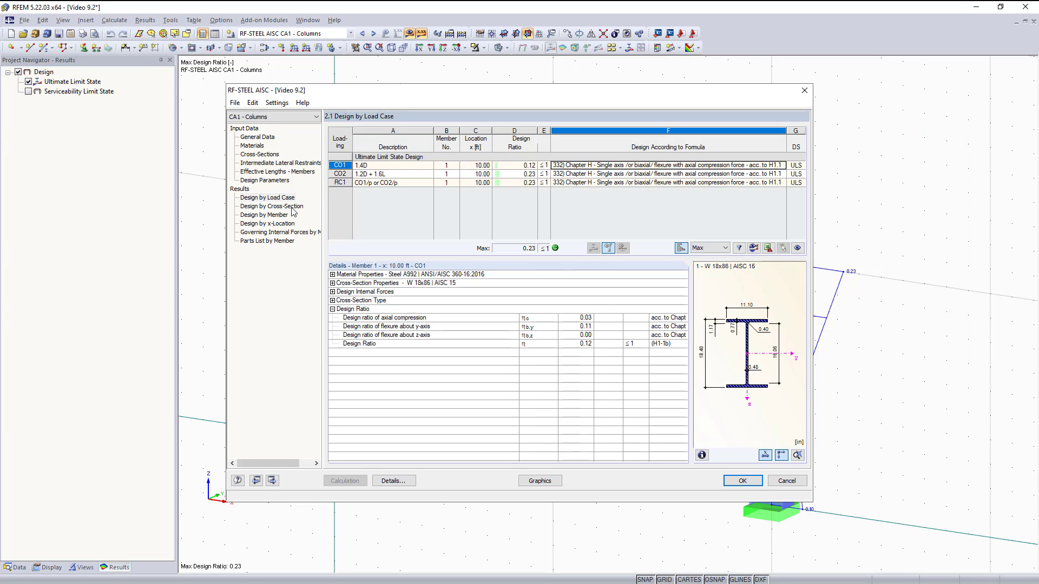
left_click(267, 206)
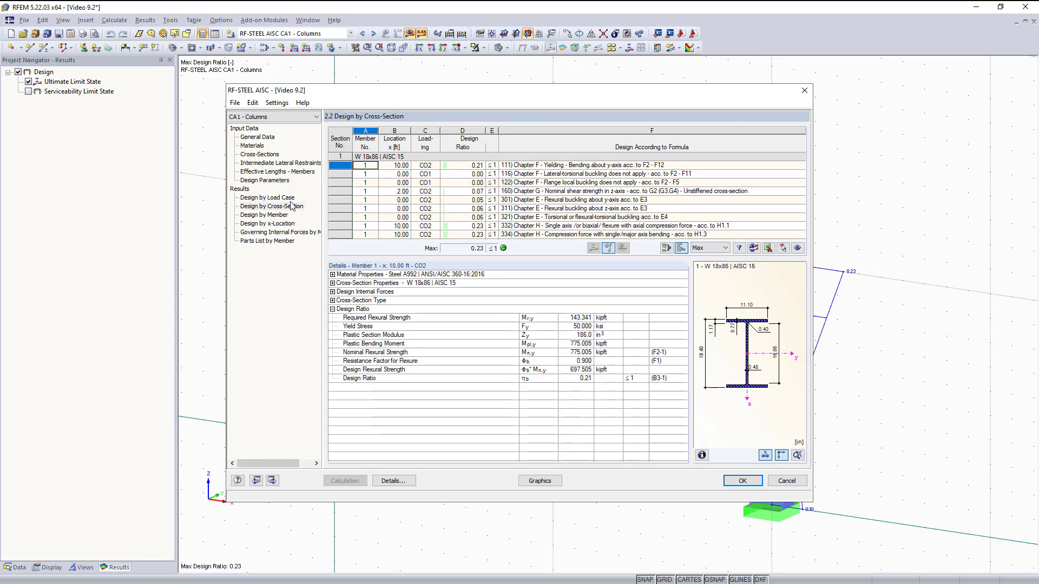
left_click(264, 155)
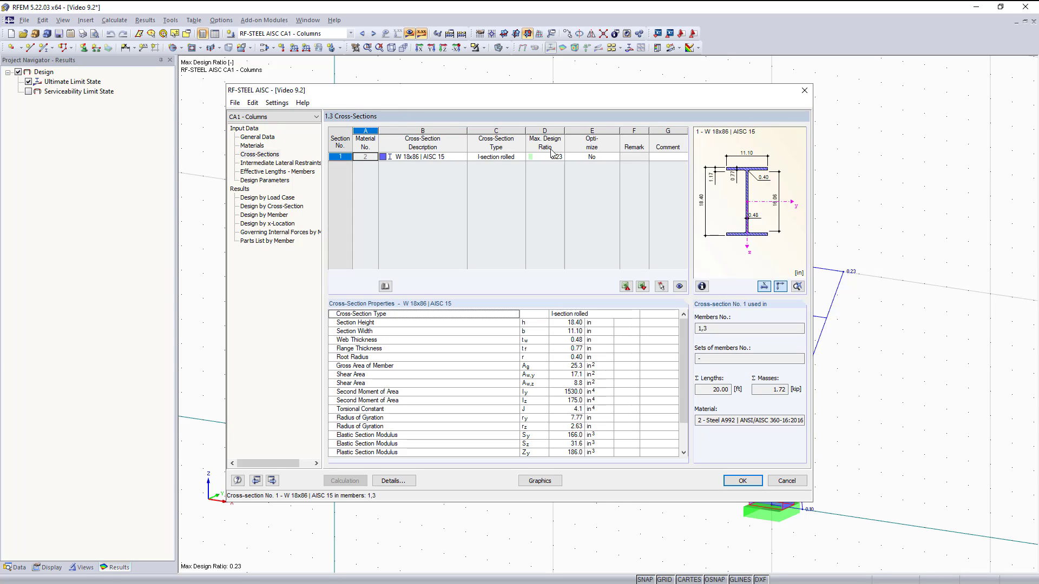
Look at the optimization options for the W 18x86 section and the rolled I-section library without changing the section
left_click(605, 157)
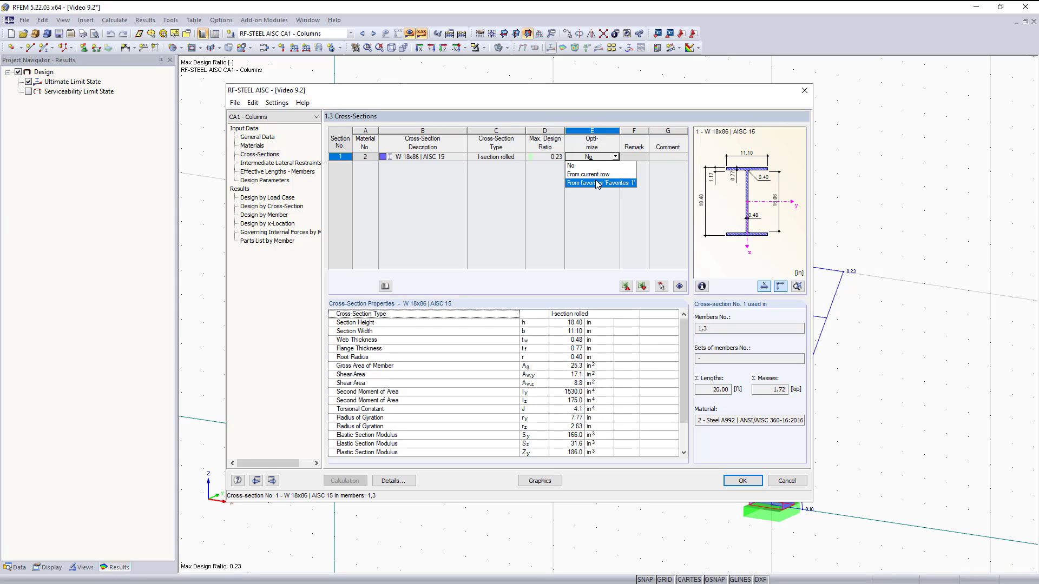
left_click(383, 292)
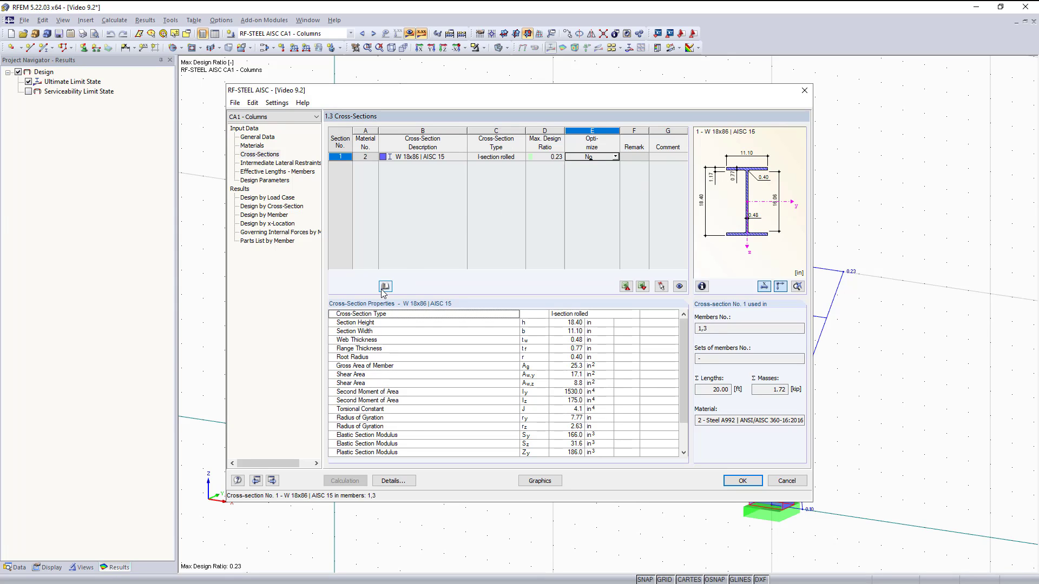
left_click(387, 289)
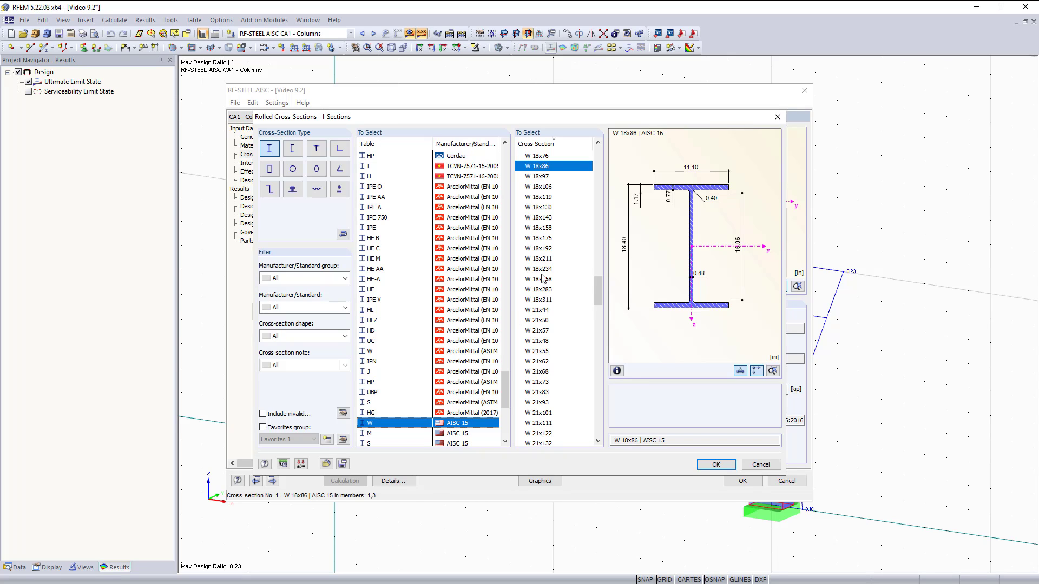
left_click(777, 117)
Set the W 18x86 column section to be optimized from the current row
left_click(599, 157)
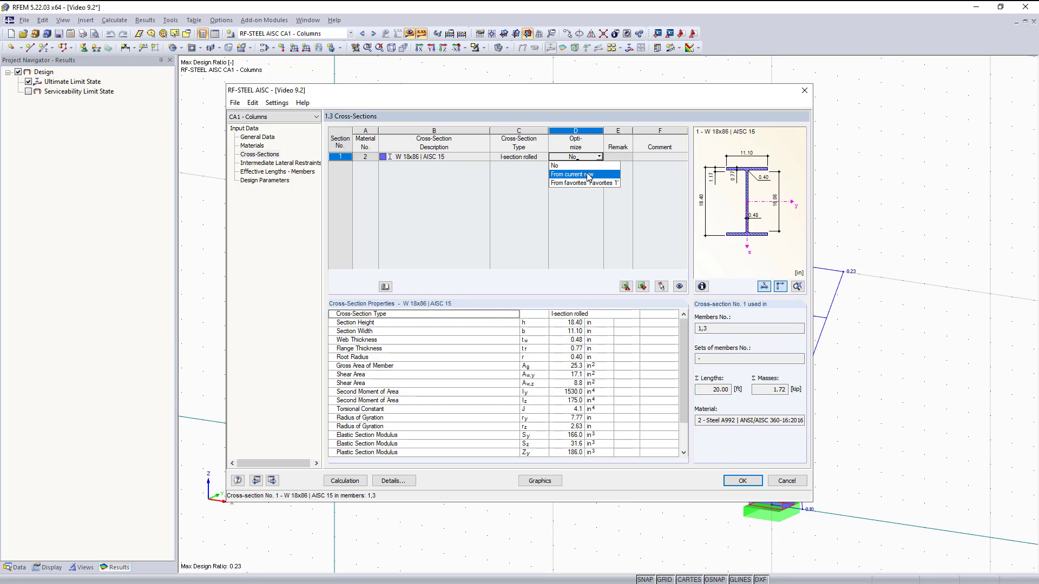
left_click(573, 175)
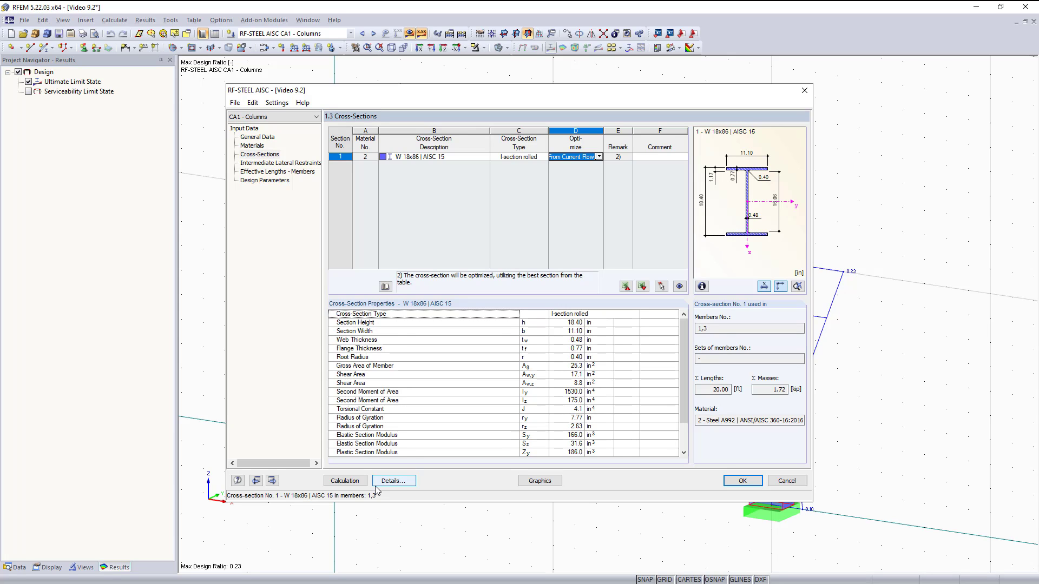
Calculate the columns with section optimization and export the optimized W 14x30 cross-section to the RFEM model
left_click(345, 481)
left_click(260, 154)
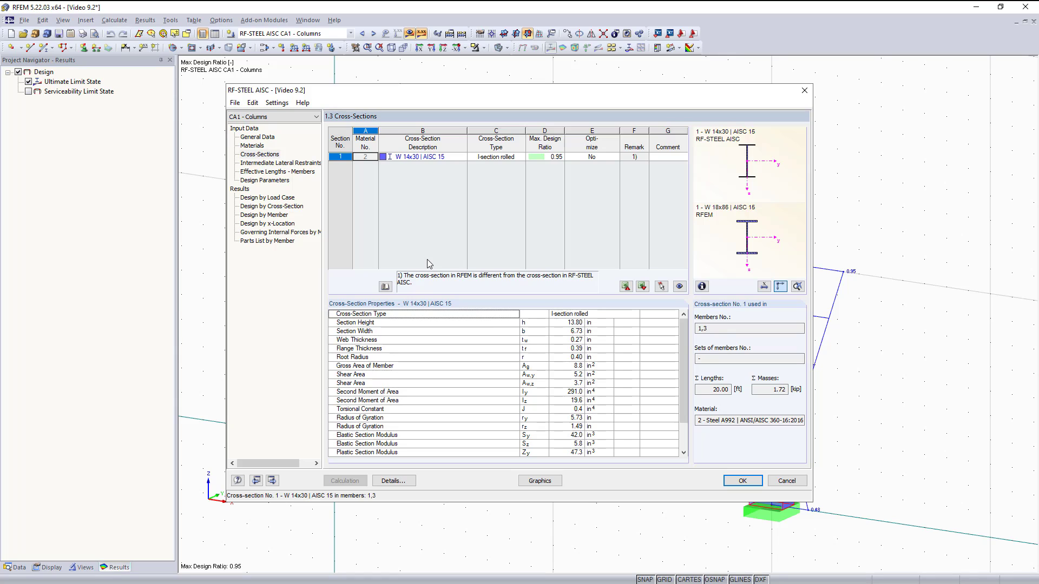
right_click(429, 157)
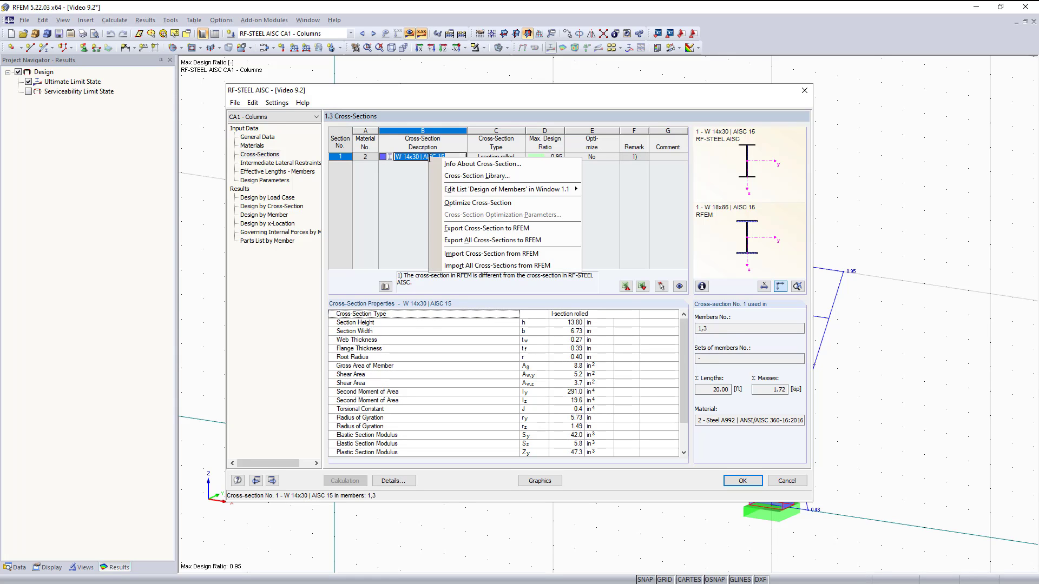
left_click(486, 228)
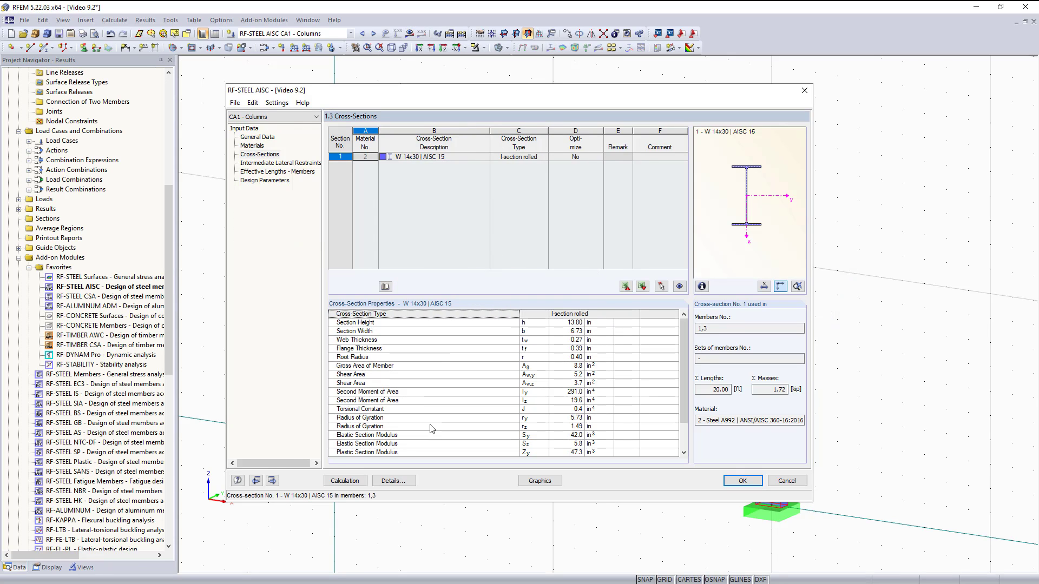
Recalculate the CA1 - Columns design with the exported section and check its maximum design ratio in the Cross-Sections input
left_click(349, 480)
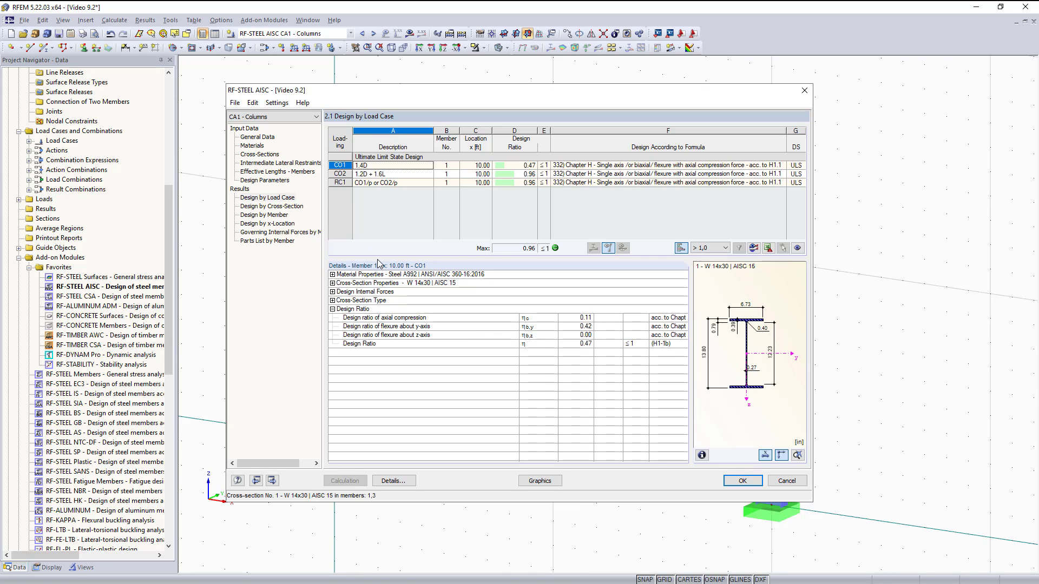
left_click(251, 156)
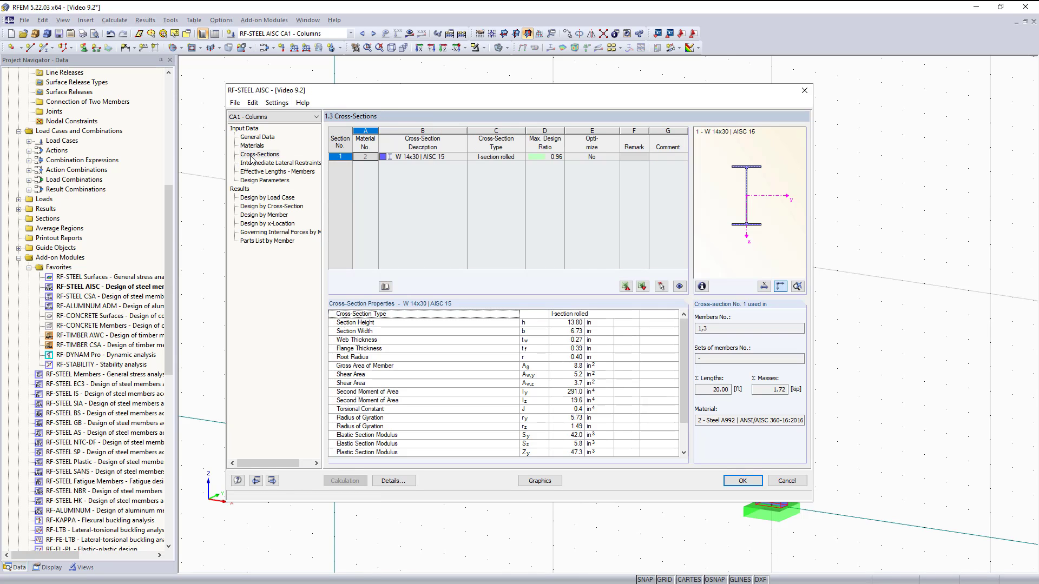
Switch to the CA2 - Beams design case, check its serviceability data, and calculate the beam design
left_click(287, 117)
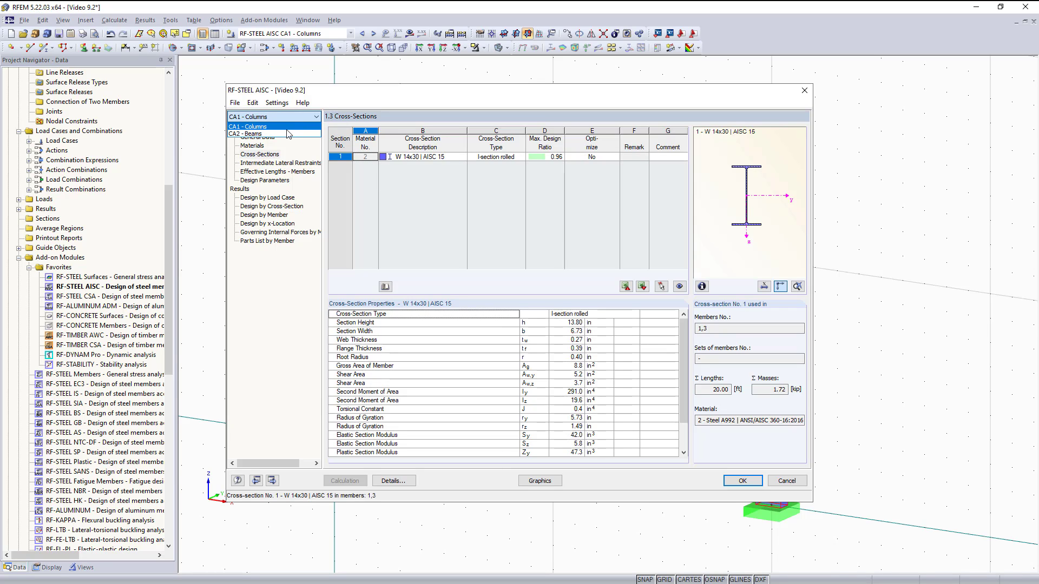
left_click(288, 134)
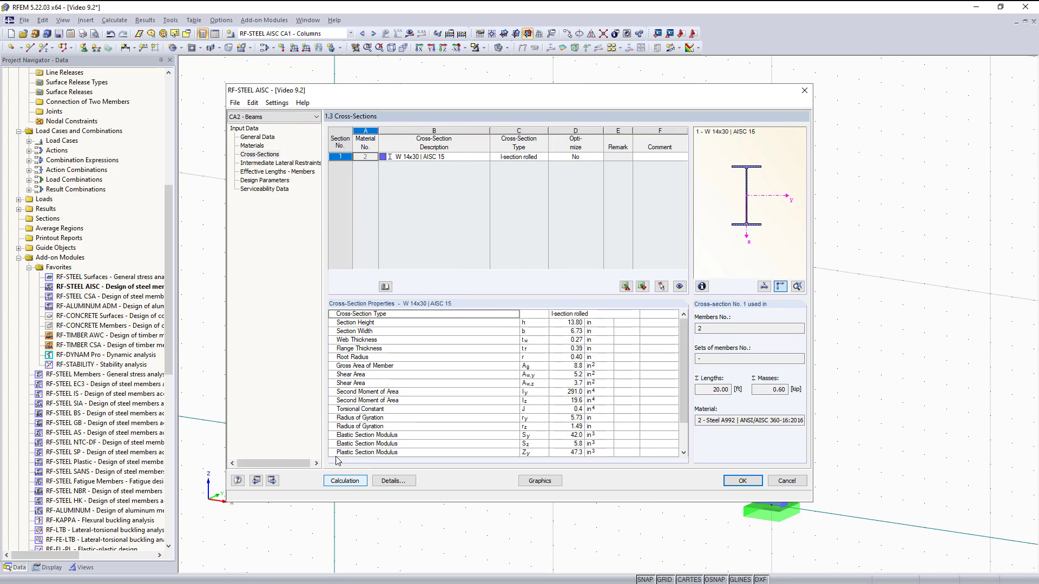
left_click(269, 189)
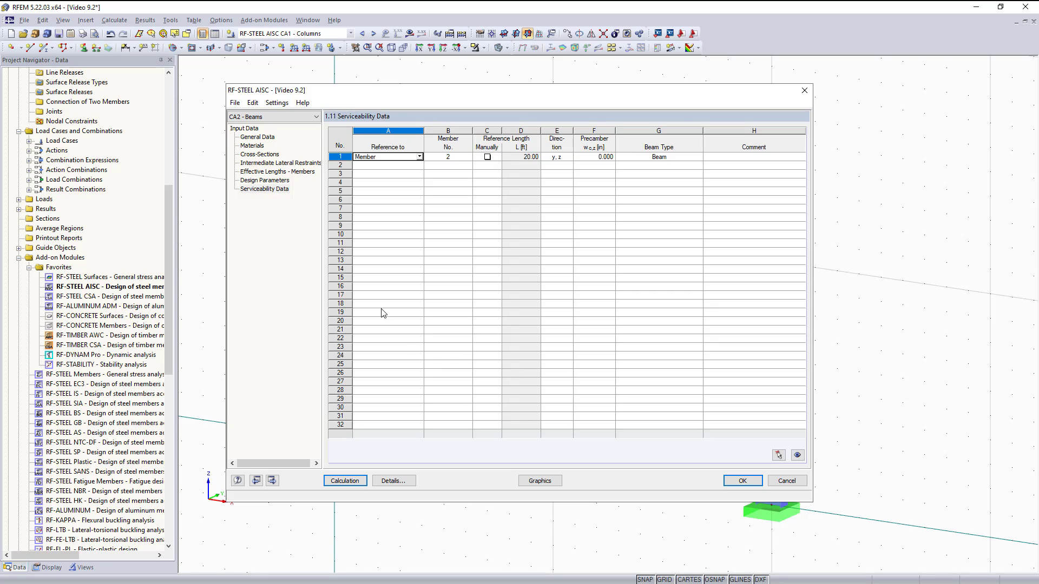
left_click(355, 478)
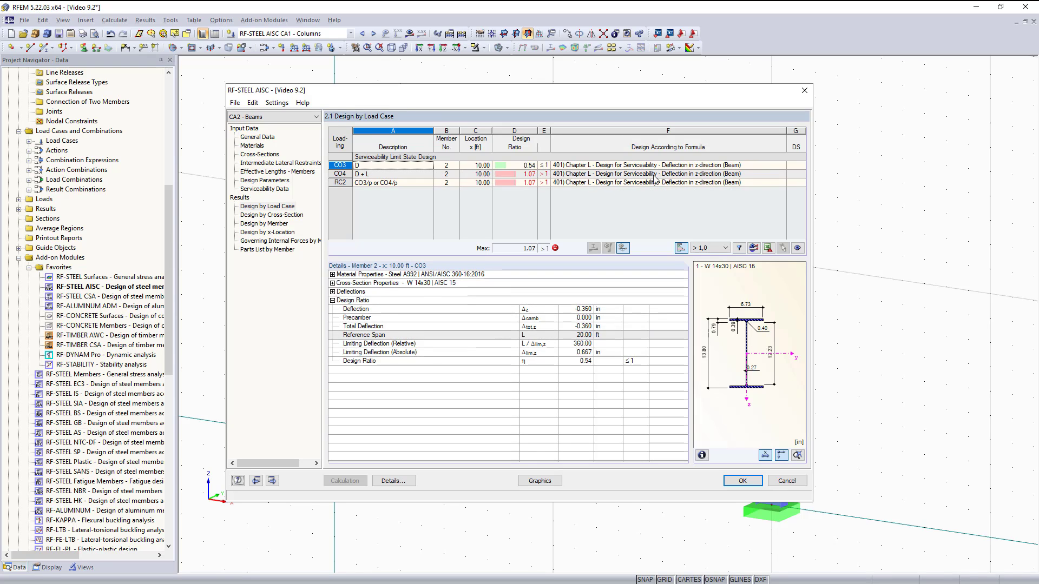
Display the beam design results graphically on the frame with only Serviceability Limit State shown
left_click(539, 480)
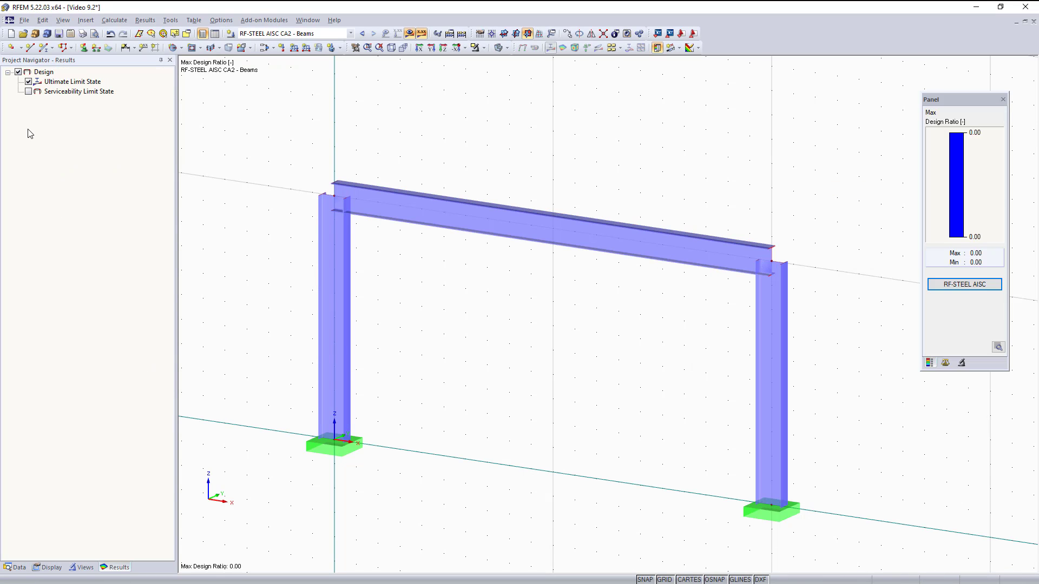
left_click(29, 82)
left_click(29, 91)
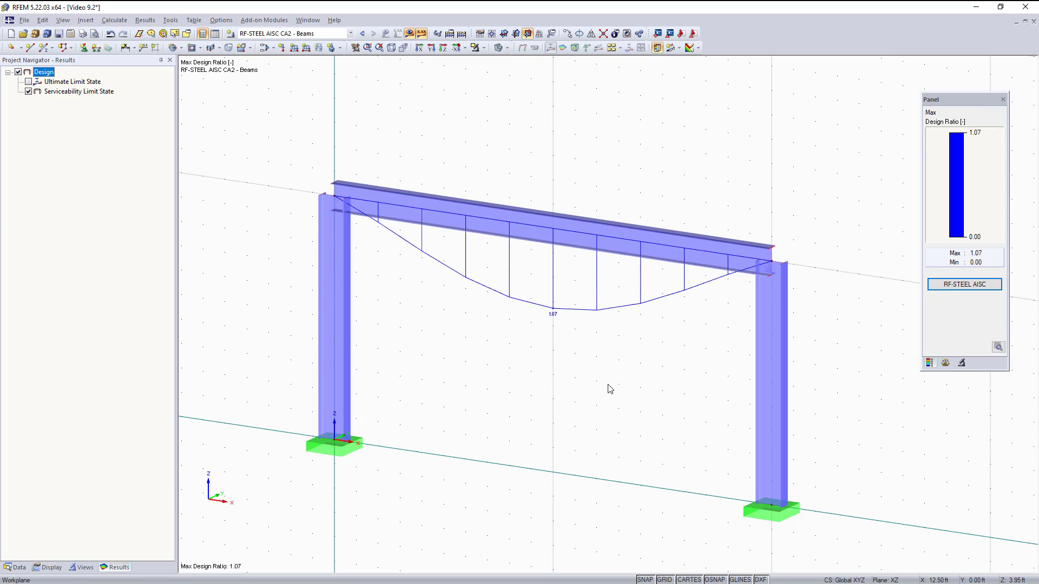
Reopen RF-STEEL AISC, examine the CO4 and RC2 deflection checks and the beam's cross-section data, and close the module
left_click(956, 283)
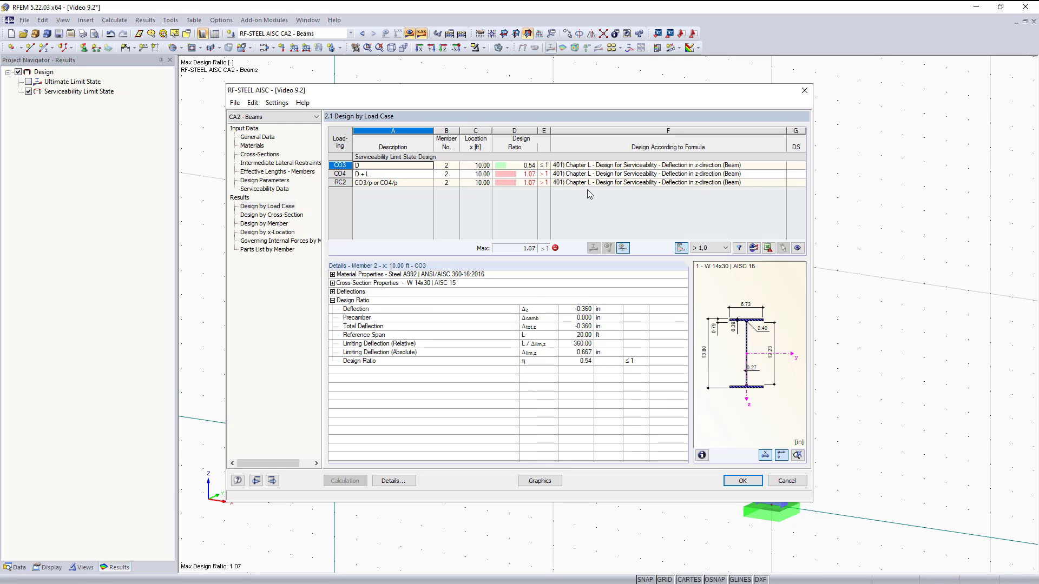
left_click(568, 174)
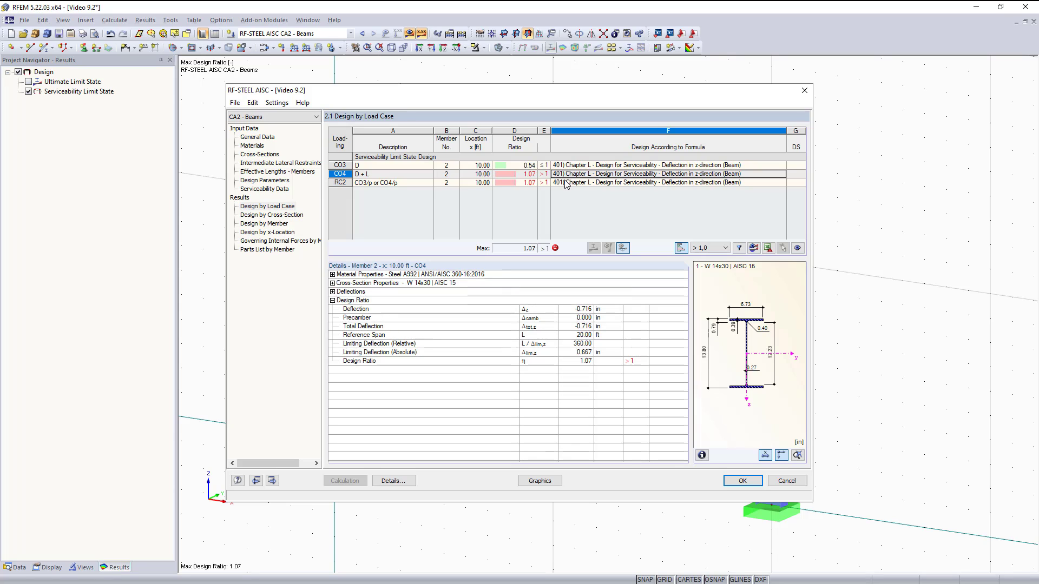
left_click(564, 184)
left_click(333, 291)
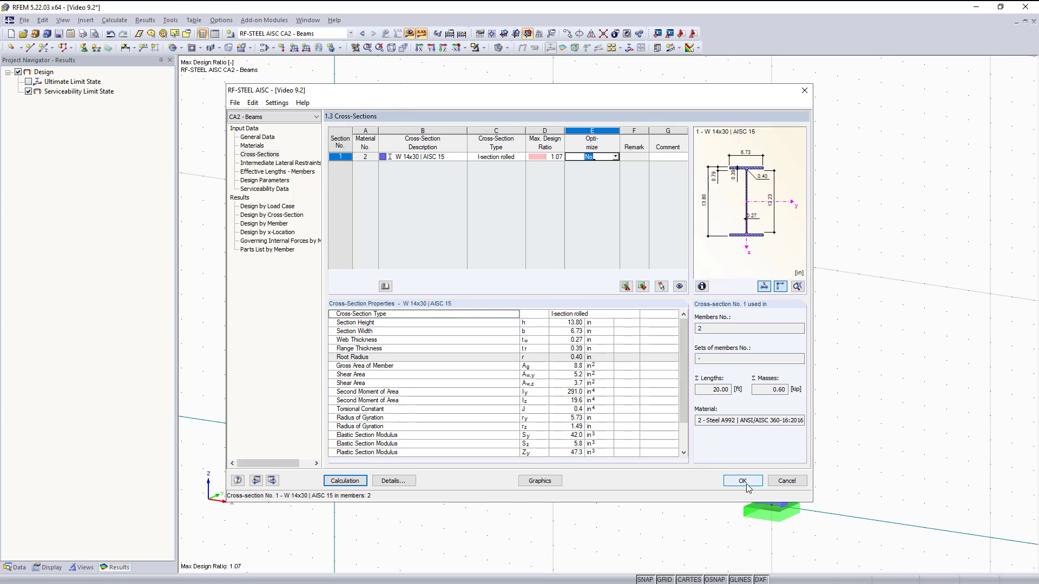
left_click(743, 481)
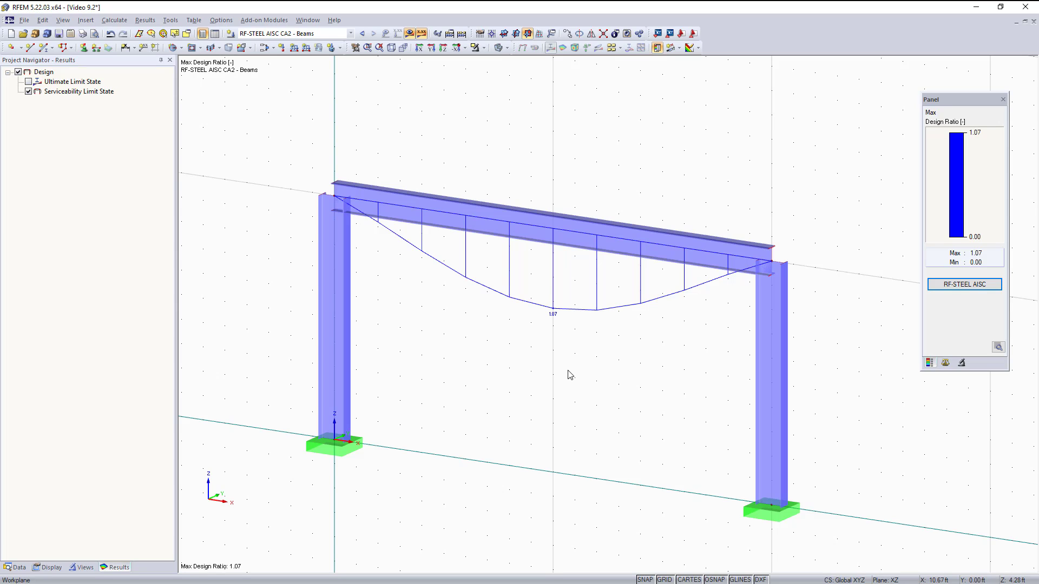